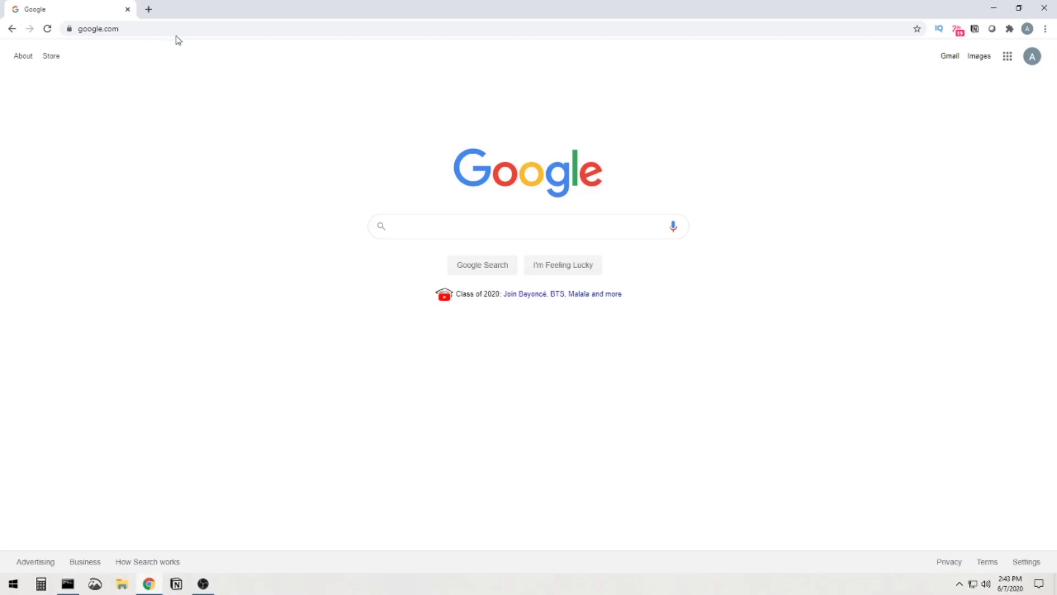
Step: Go to 192.168.0.184 in Chrome and proceed past the certificate warning to the iDRAC login
{"action": "left_click", "coordinate": [148, 28]}
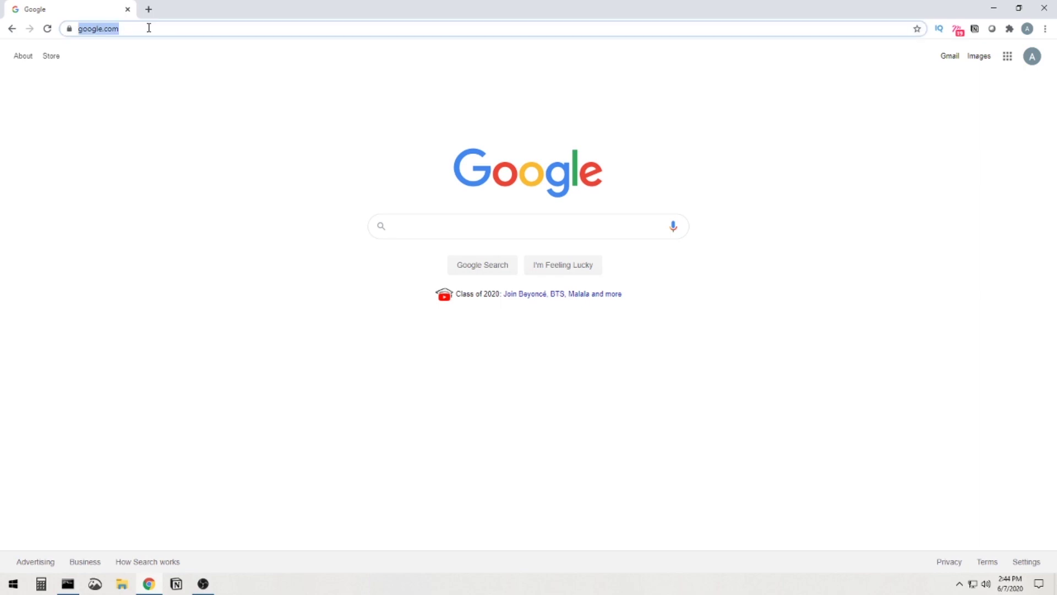
{"action": "type", "text": "192."}
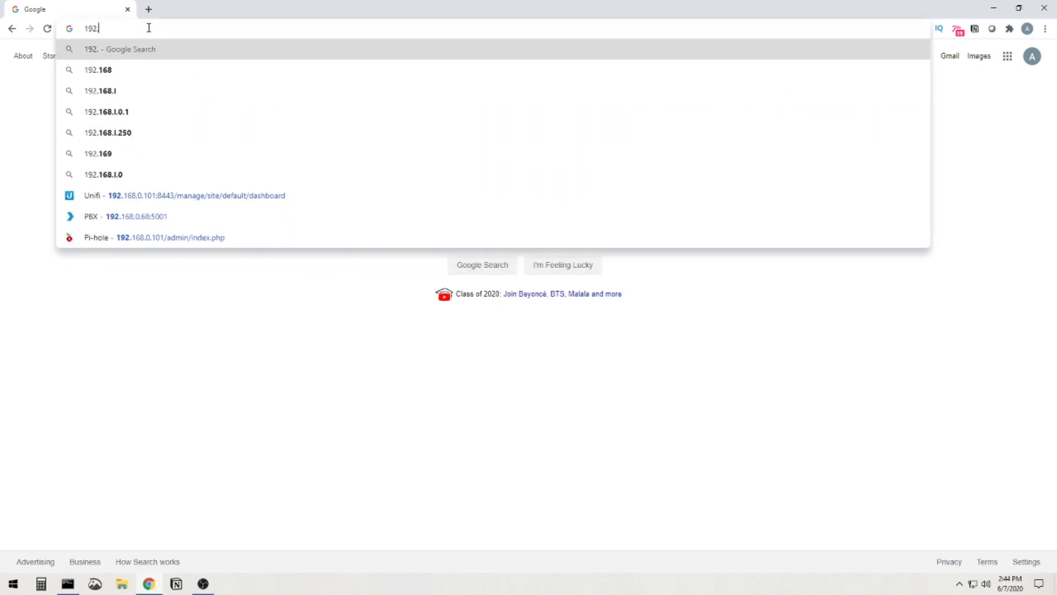
{"action": "type", "text": "168.0."}
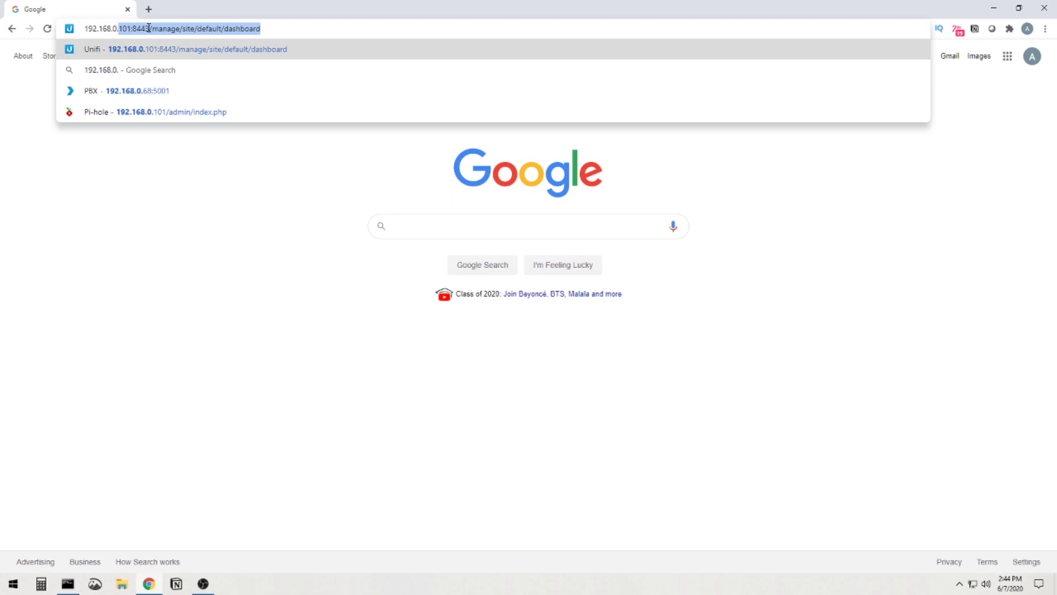
{"action": "type", "text": "184"}
{"action": "key", "text": "Return"}
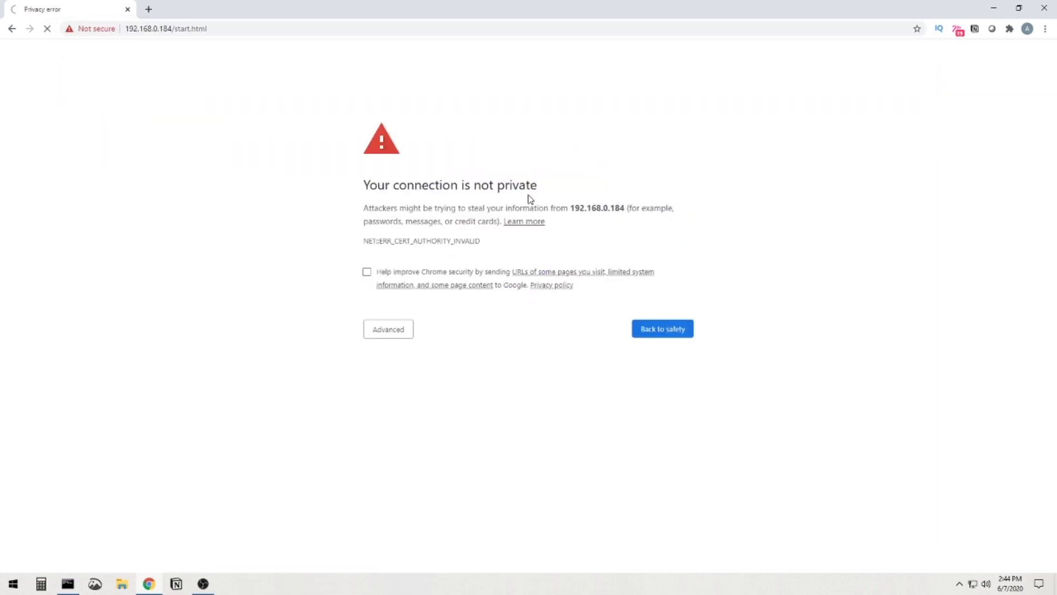
{"action": "left_click_drag", "start_coordinate": [509, 185], "coordinate": [361, 186]}
{"action": "left_click", "coordinate": [416, 220]}
{"action": "left_click", "coordinate": [389, 332]}
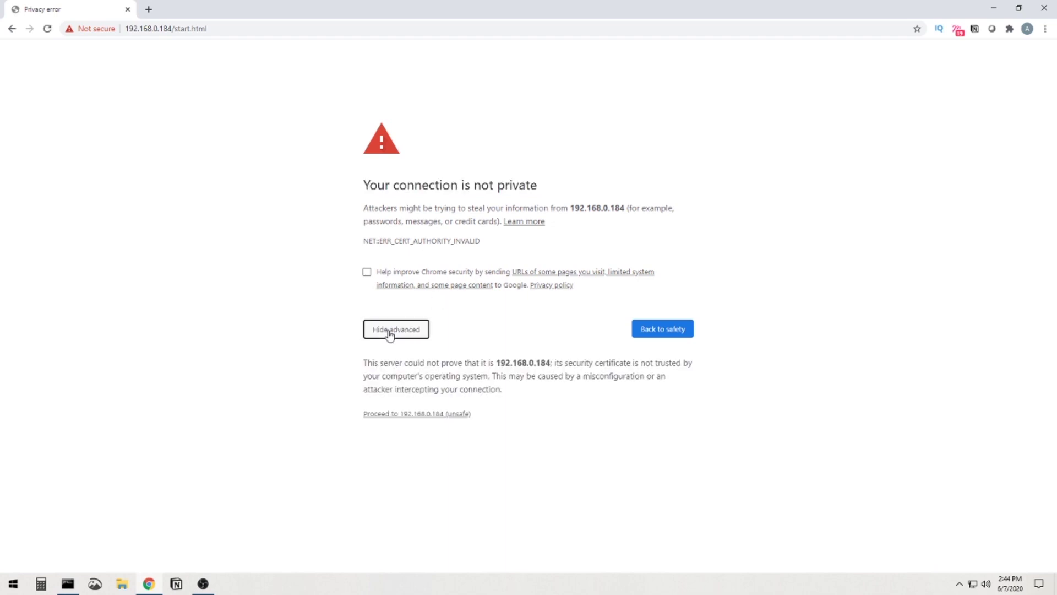
{"action": "left_click", "coordinate": [418, 419]}
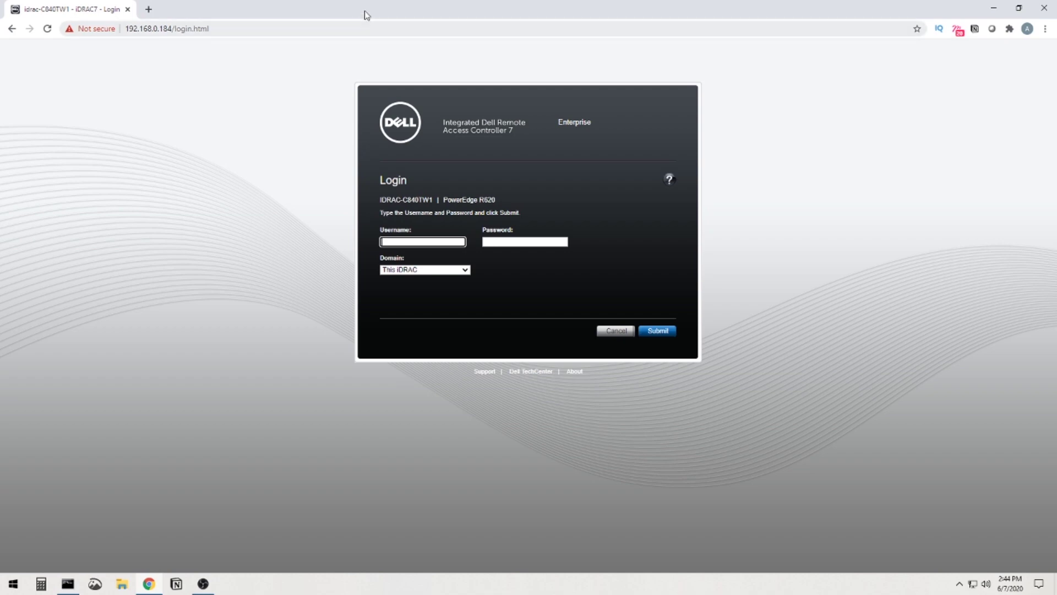
{"action": "left_click", "coordinate": [368, 27]}
Step: Log in to iDRAC with username root and the account password
{"action": "left_click", "coordinate": [522, 184]}
{"action": "left_click", "coordinate": [445, 242]}
{"action": "type", "text": "root"}
{"action": "key", "text": "Tab"}
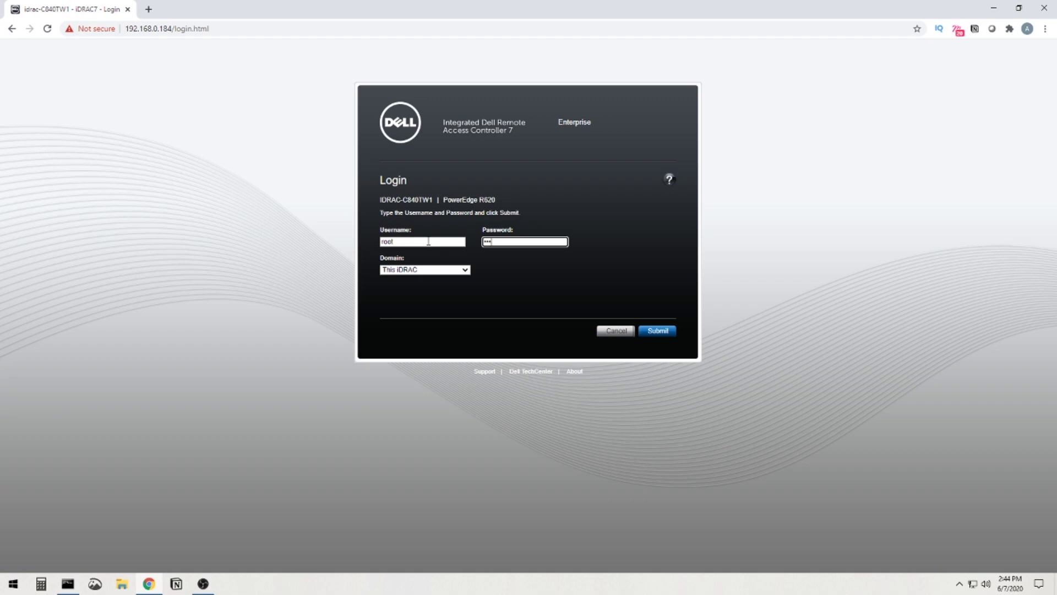
{"action": "left_click", "coordinate": [649, 330]}
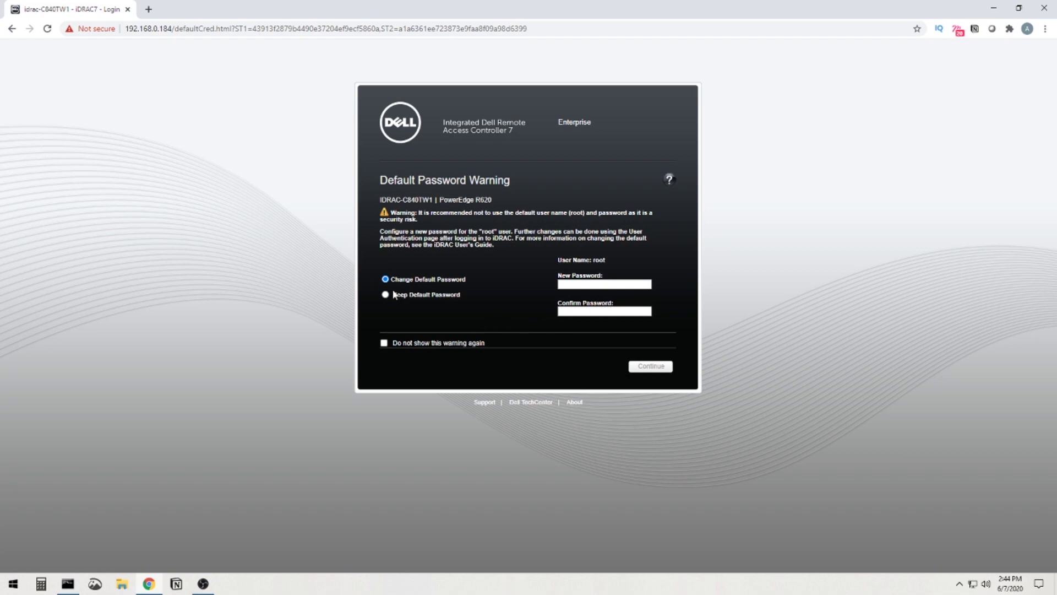
Step: Choose Keep Default Password to reach the System Summary page
{"action": "left_click_drag", "start_coordinate": [390, 279], "coordinate": [464, 280]}
{"action": "left_click", "coordinate": [463, 286]}
{"action": "left_click", "coordinate": [384, 295]}
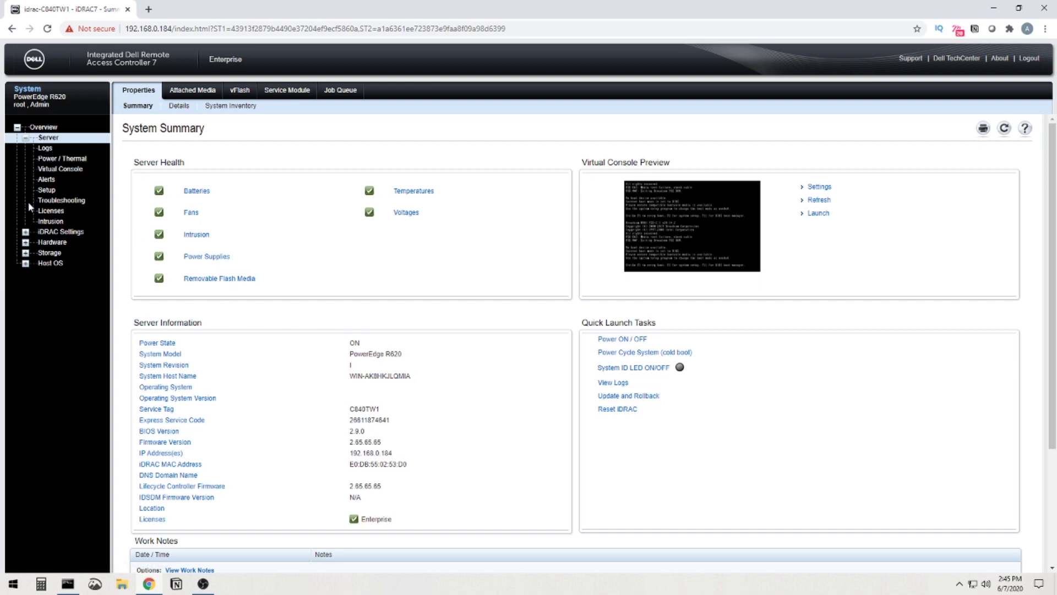
{"action": "left_click", "coordinate": [17, 135]}
{"action": "scroll", "coordinate": [639, 291], "scroll_direction": "down", "scroll_amount": 2}
{"action": "scroll", "coordinate": [637, 294], "scroll_direction": "down", "scroll_amount": 1}
{"action": "scroll", "coordinate": [638, 295], "scroll_direction": "up", "scroll_amount": 1}
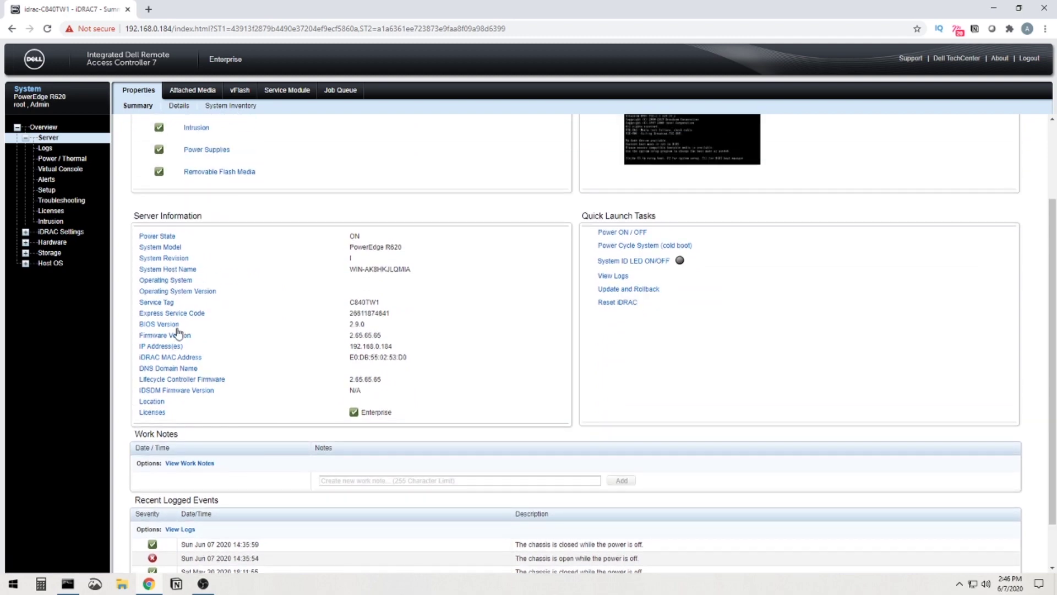
{"action": "double_click", "coordinate": [379, 336]}
{"action": "left_click", "coordinate": [385, 347]}
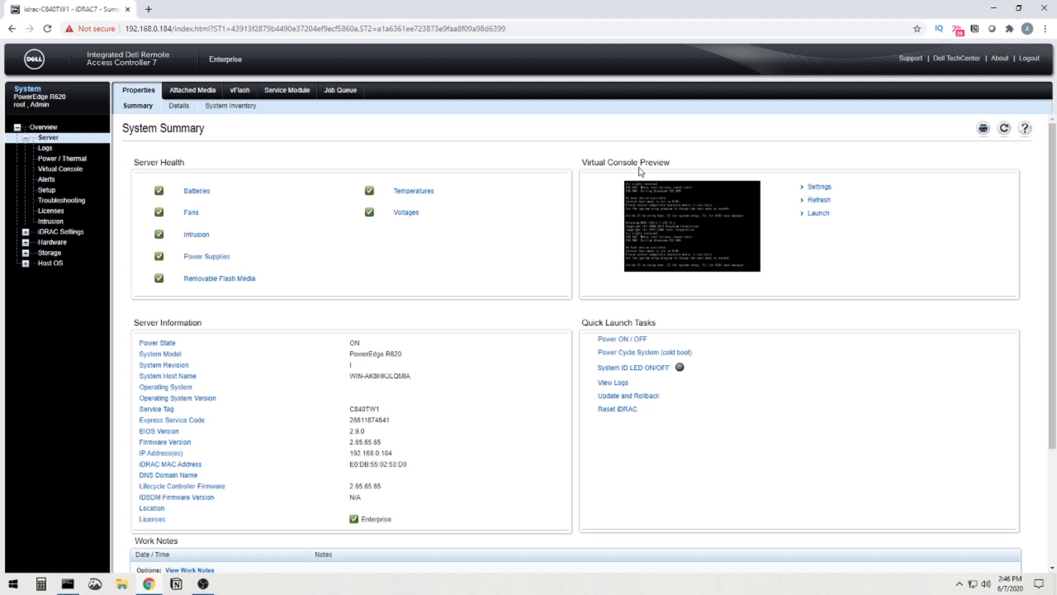
{"action": "left_click", "coordinate": [820, 215]}
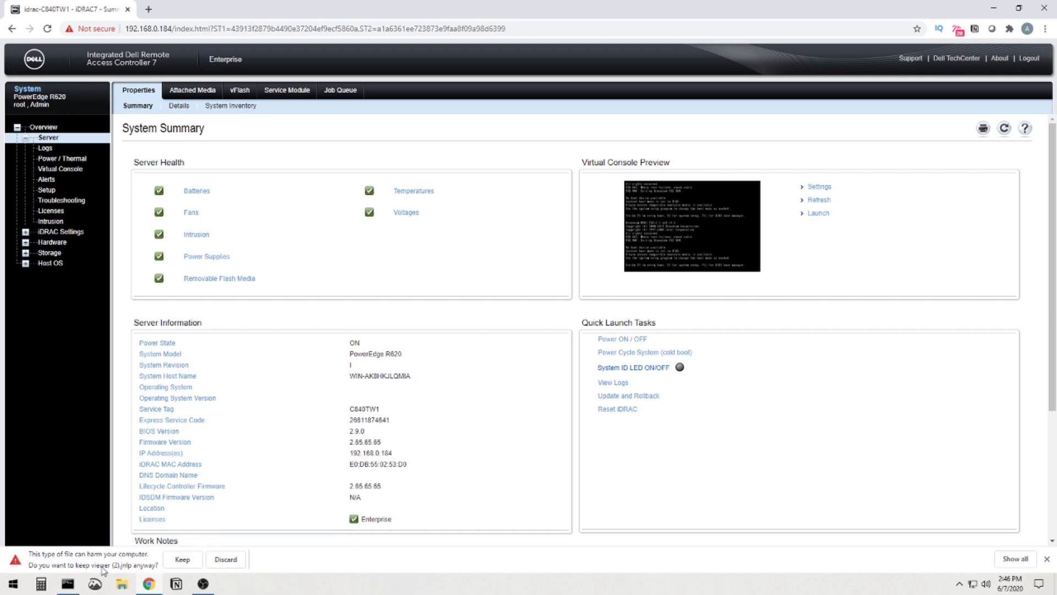
Step: Keep and open the downloaded .jnlp viewer, accepting the Continue, Run and certificate prompts
{"action": "left_click", "coordinate": [181, 559]}
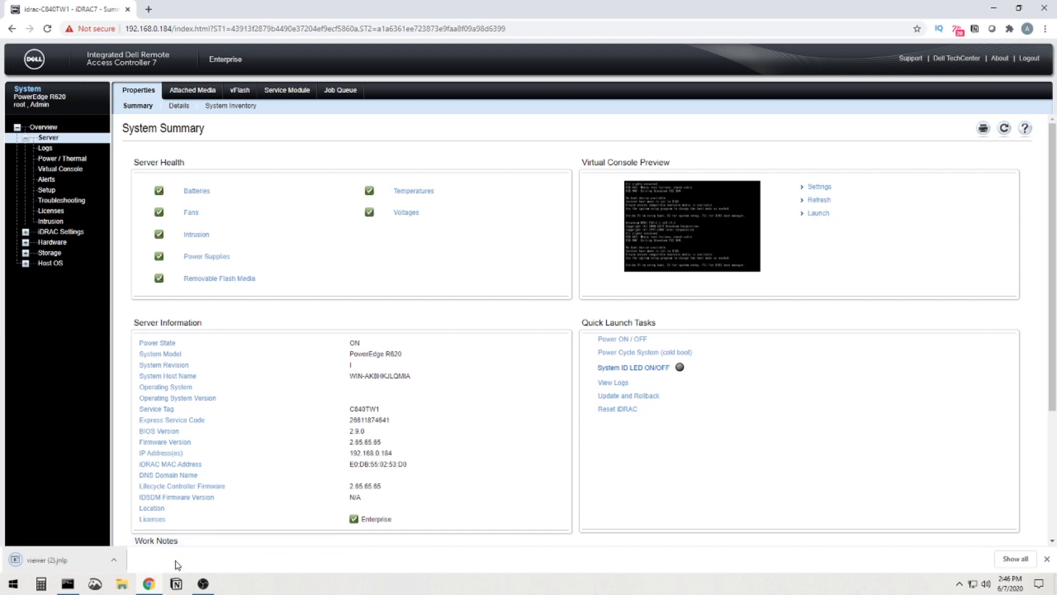
{"action": "left_click", "coordinate": [91, 560]}
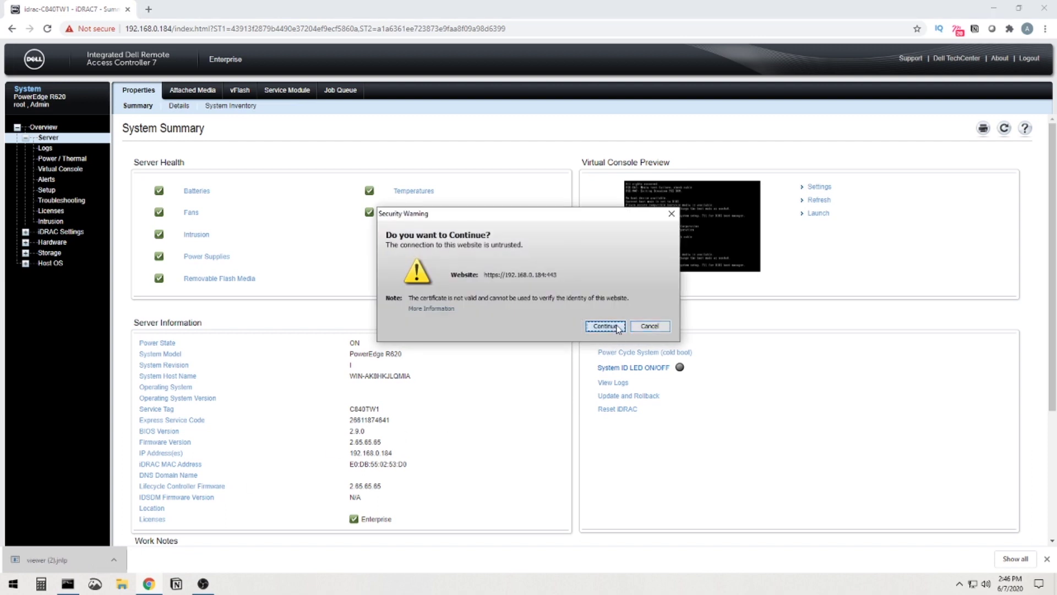
{"action": "left_click", "coordinate": [617, 327]}
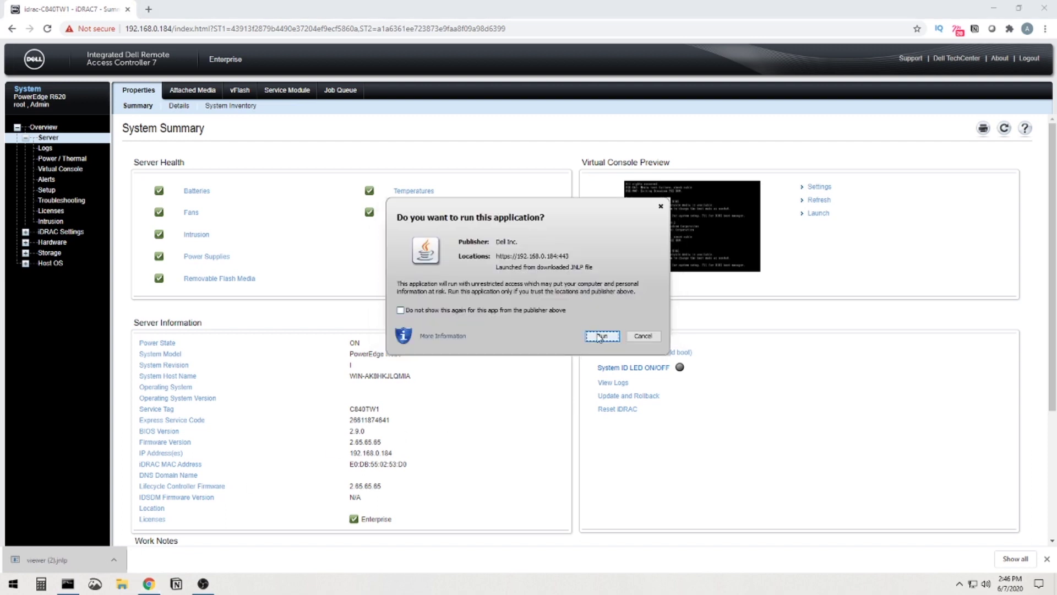
{"action": "left_click", "coordinate": [601, 335]}
{"action": "left_click", "coordinate": [564, 387]}
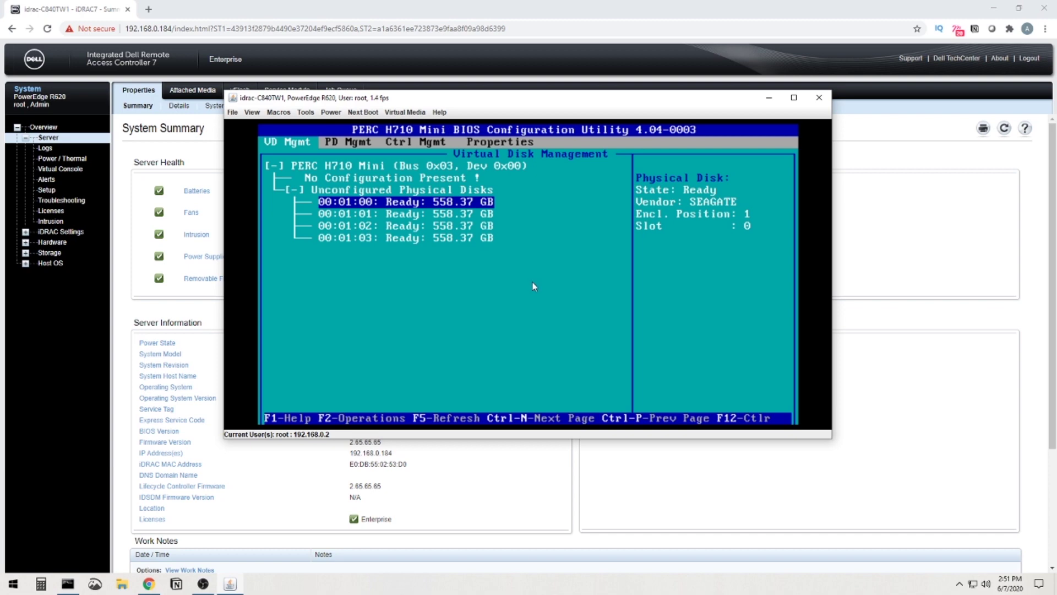
Step: Move down to the next physical disk in the PERC H710 Mini utility
{"action": "key", "text": "Down"}
Step: Open Create New VD on the controller and set RAID Level to RAID-5
{"action": "key", "text": "Up"}
{"action": "key", "text": "Up"}
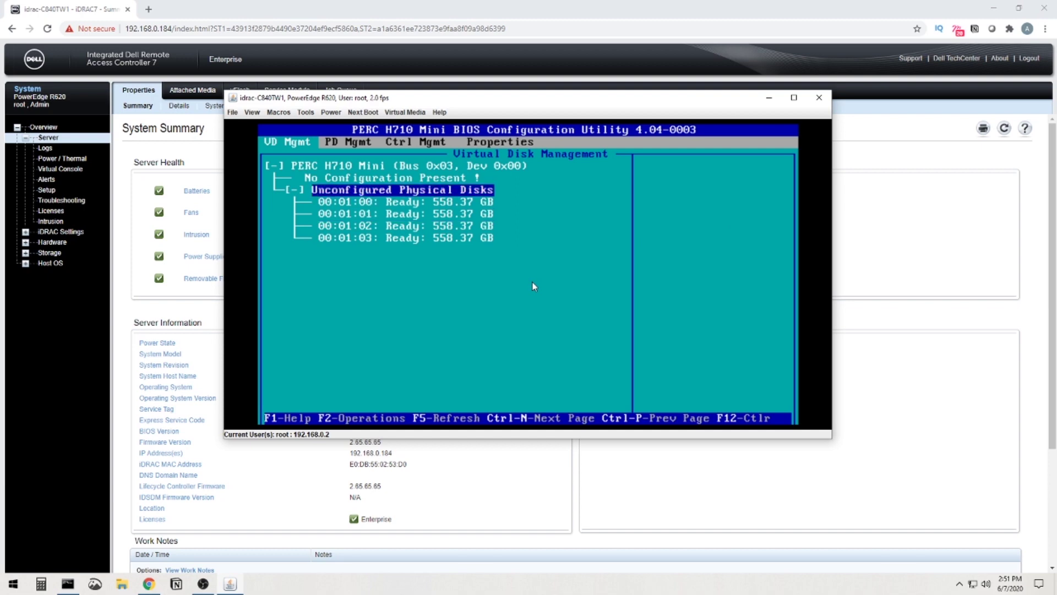
{"action": "key", "text": "Up"}
{"action": "key", "text": "F2"}
{"action": "key", "text": "Return"}
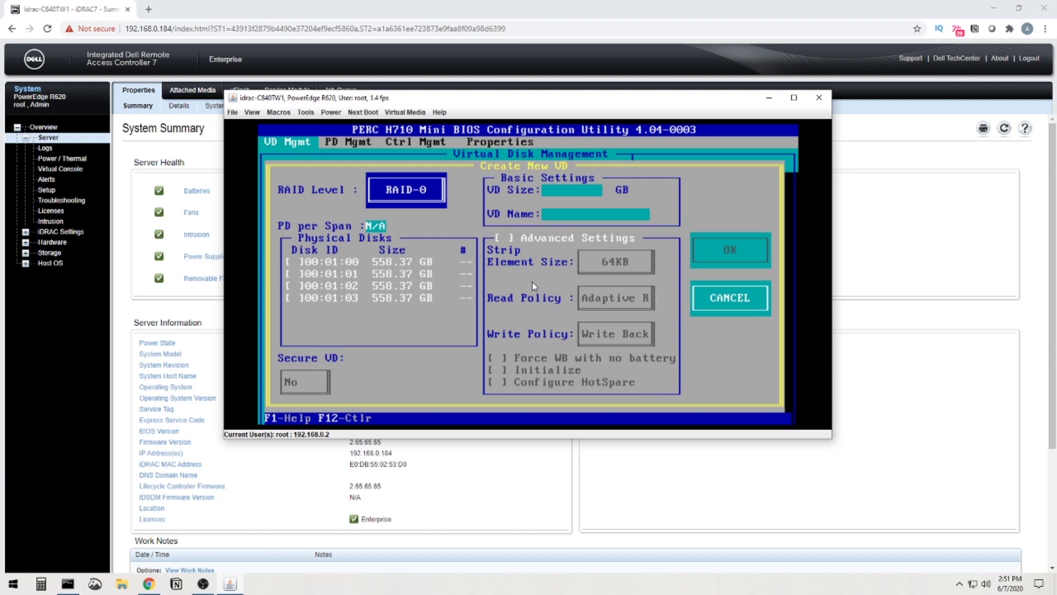
{"action": "key", "text": "Tab"}
{"action": "key", "text": "Down"}
{"action": "key", "text": "Down"}
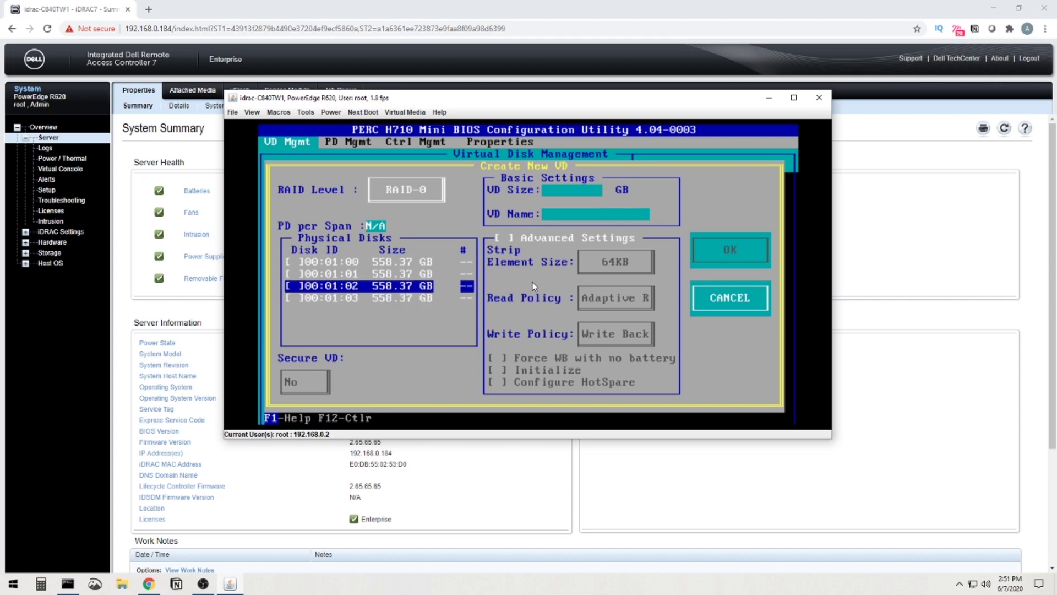
{"action": "key", "text": "Up"}
{"action": "key", "text": "Up"}
{"action": "key", "text": "Down"}
{"action": "key", "text": "Down"}
{"action": "key", "text": "Down"}
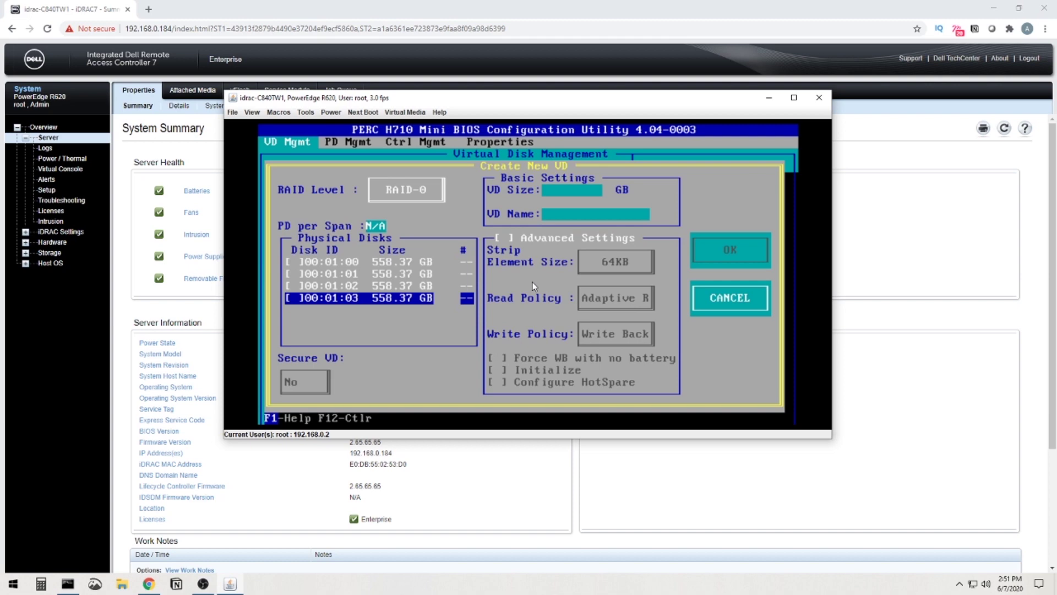
{"action": "key", "text": "Up"}
{"action": "key", "text": "Up"}
{"action": "key", "text": "Up"}
{"action": "key", "text": "Up"}
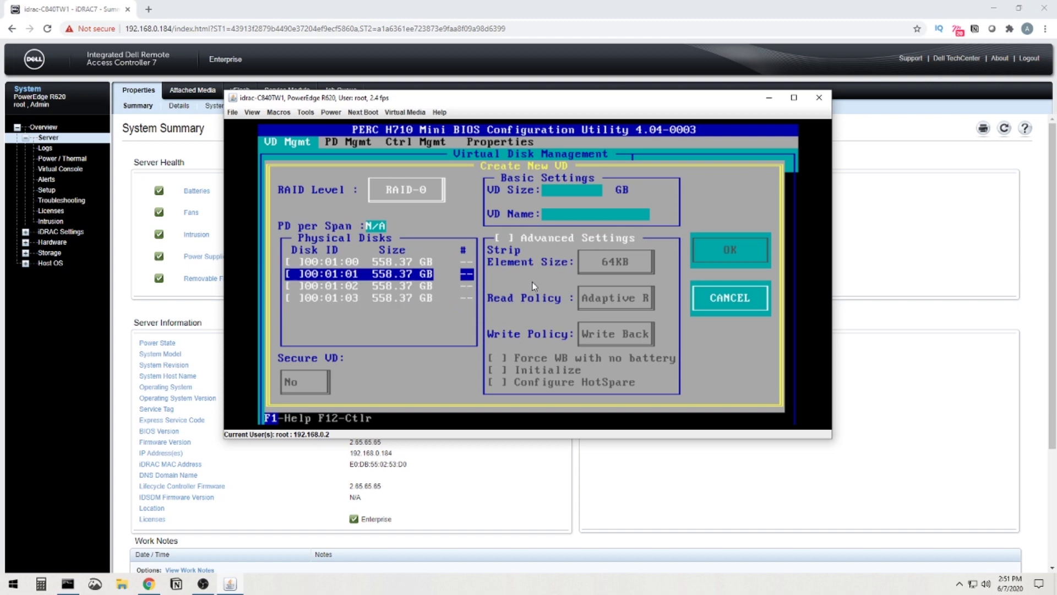
{"action": "key", "text": "Return"}
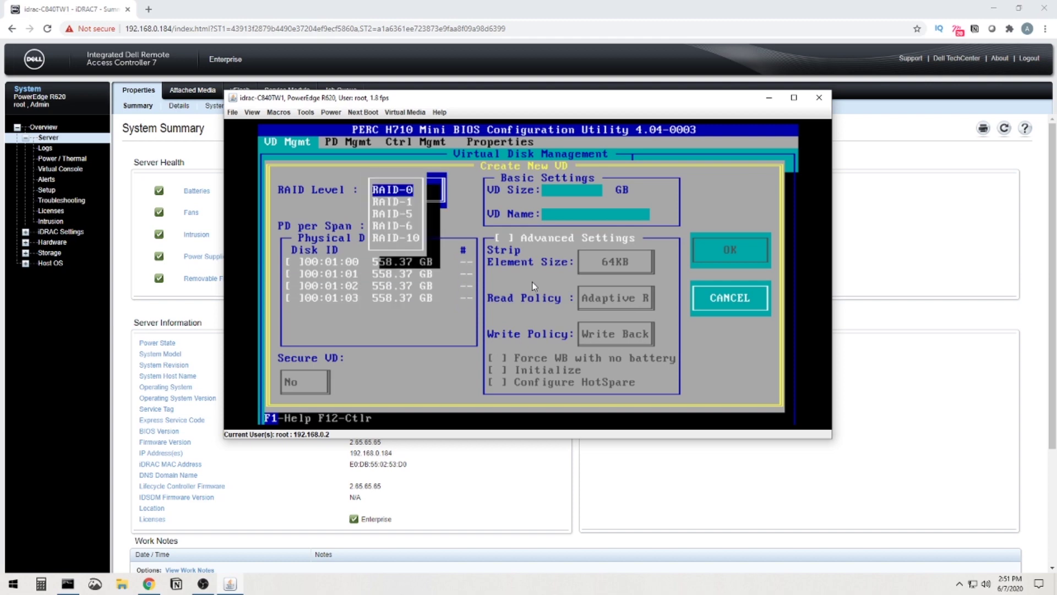
{"action": "key", "text": "Down"}
{"action": "key", "text": "Down"}
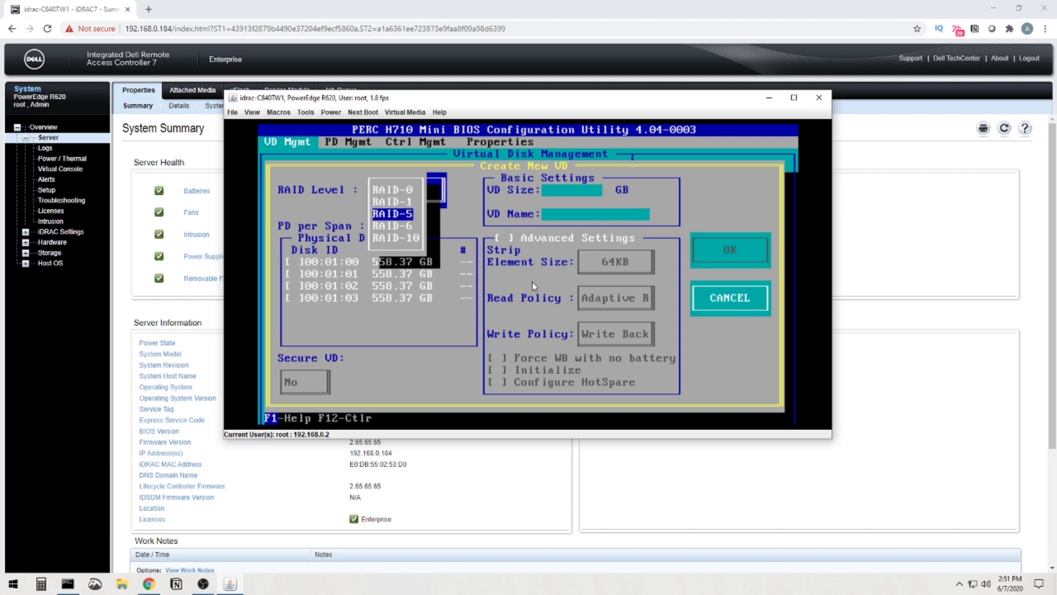
{"action": "key", "text": "Return"}
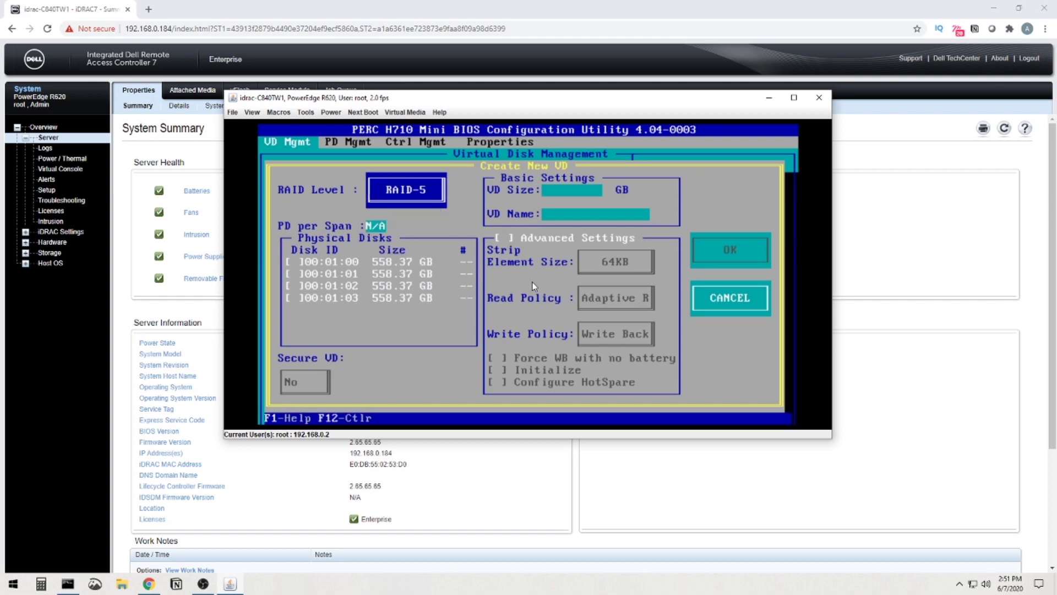
{"action": "key", "text": "Tab"}
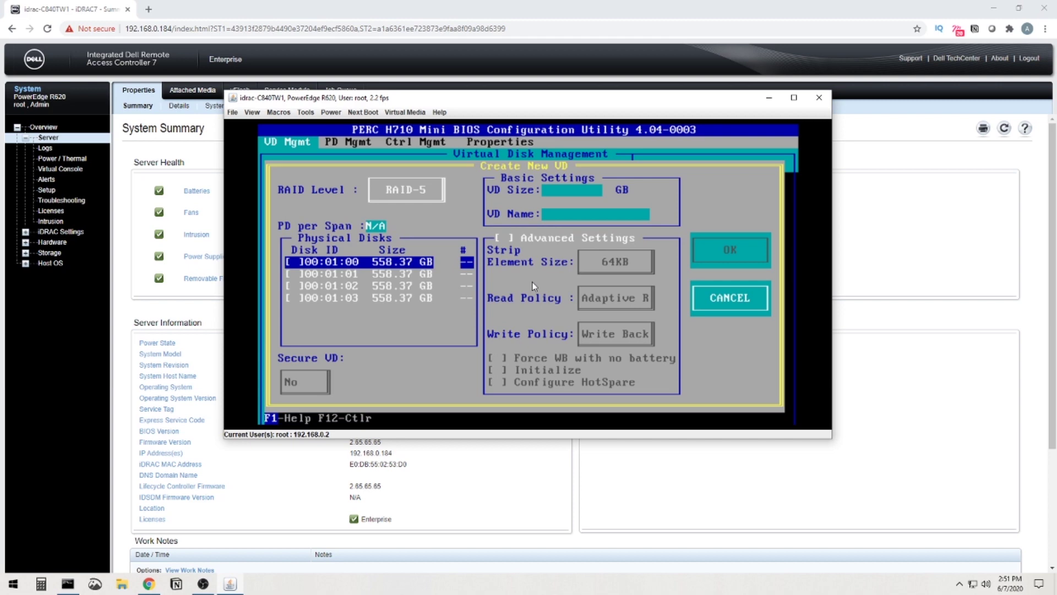
Step: Select physical disks 00:01:00, 00:01:01, 00:01:02 and 00:01:03 for the array
{"action": "key", "text": "space"}
{"action": "key", "text": "Down"}
{"action": "key", "text": "space"}
{"action": "key", "text": "Down"}
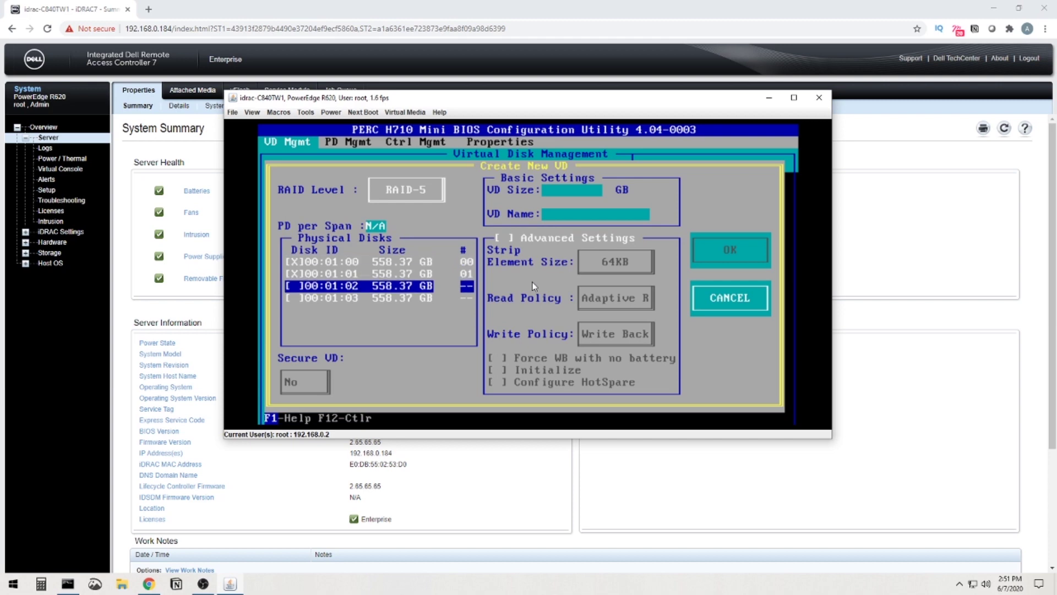
{"action": "key", "text": "space"}
{"action": "key", "text": "Down"}
{"action": "key", "text": "space"}
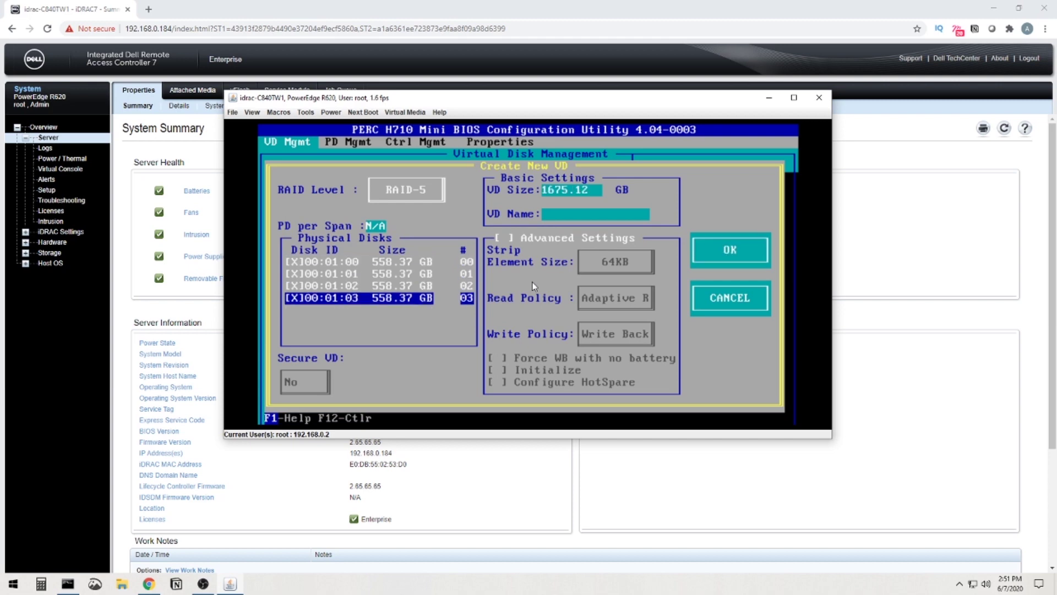
Step: Confirm creating the 1675.12 GB RAID 5 virtual disk, agreeing to skip initialization
{"action": "key", "text": "Tab"}
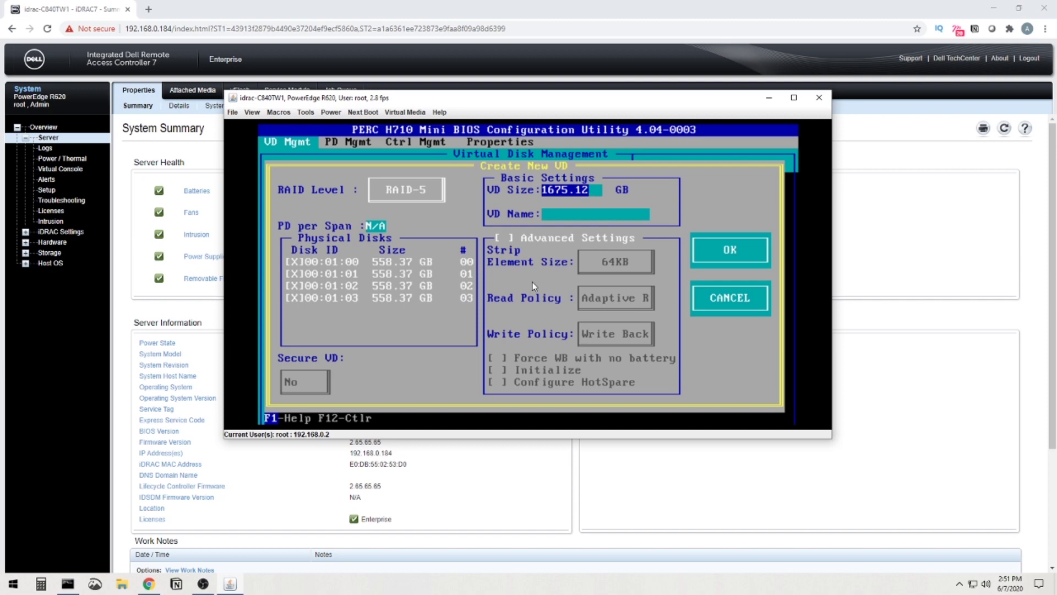
{"action": "key", "text": "Tab"}
{"action": "key", "text": "Tab"}
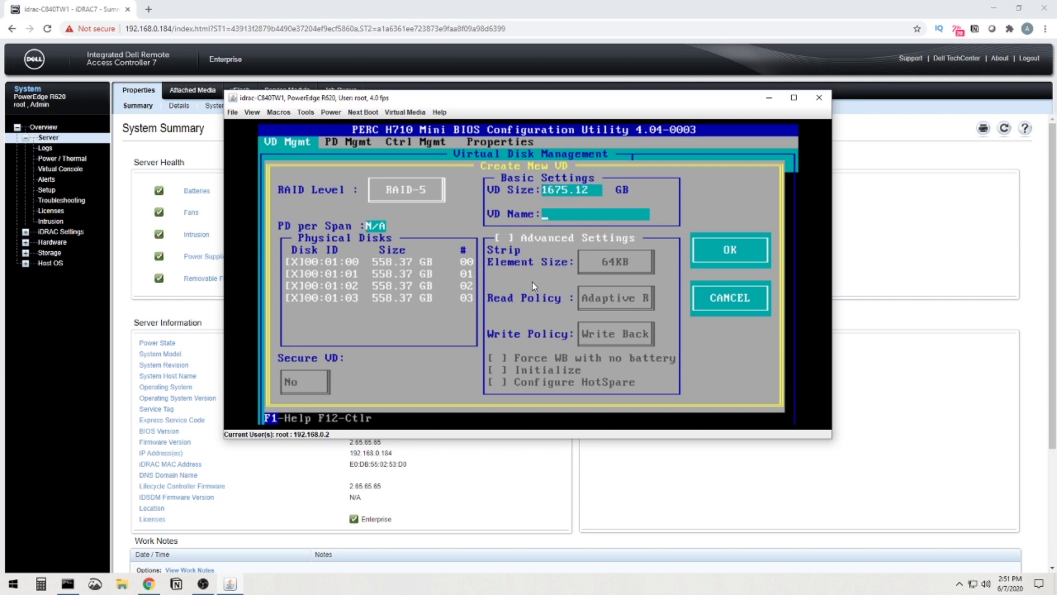
{"action": "key", "text": "Tab"}
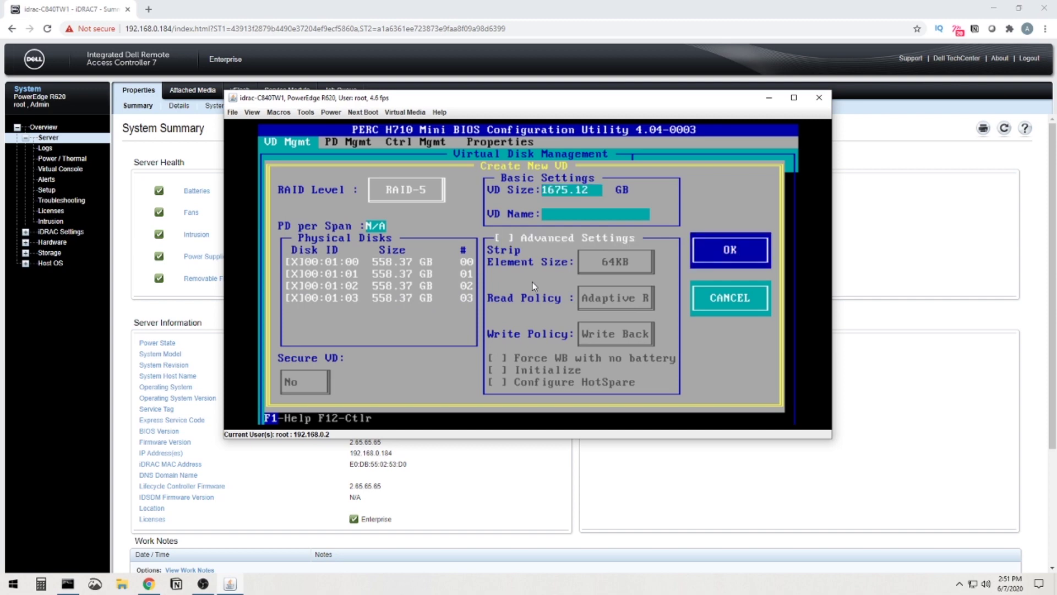
{"action": "key", "text": "Return"}
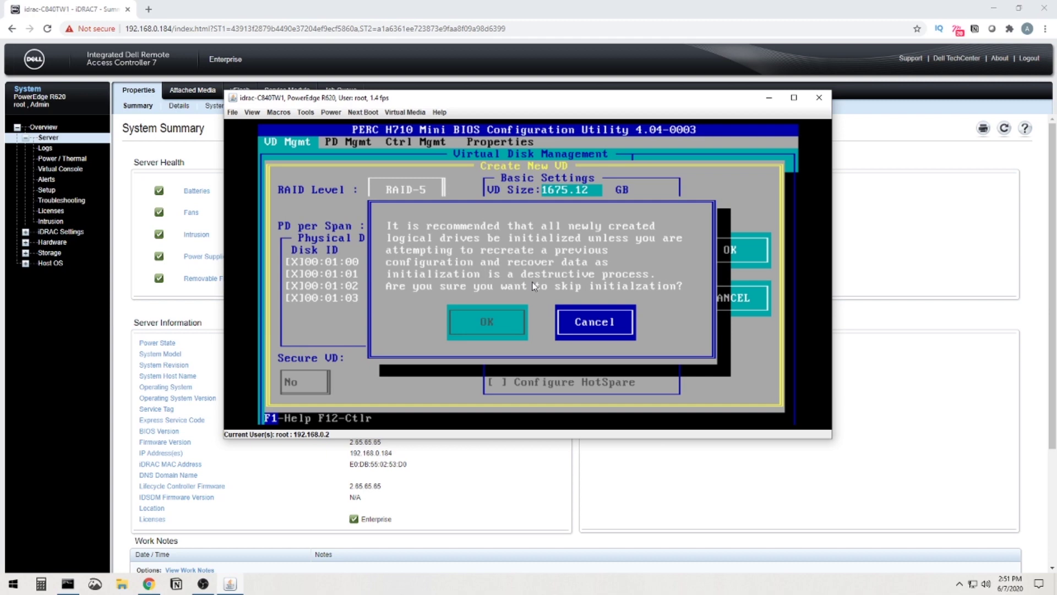
{"action": "key", "text": "Tab"}
{"action": "key", "text": "Return"}
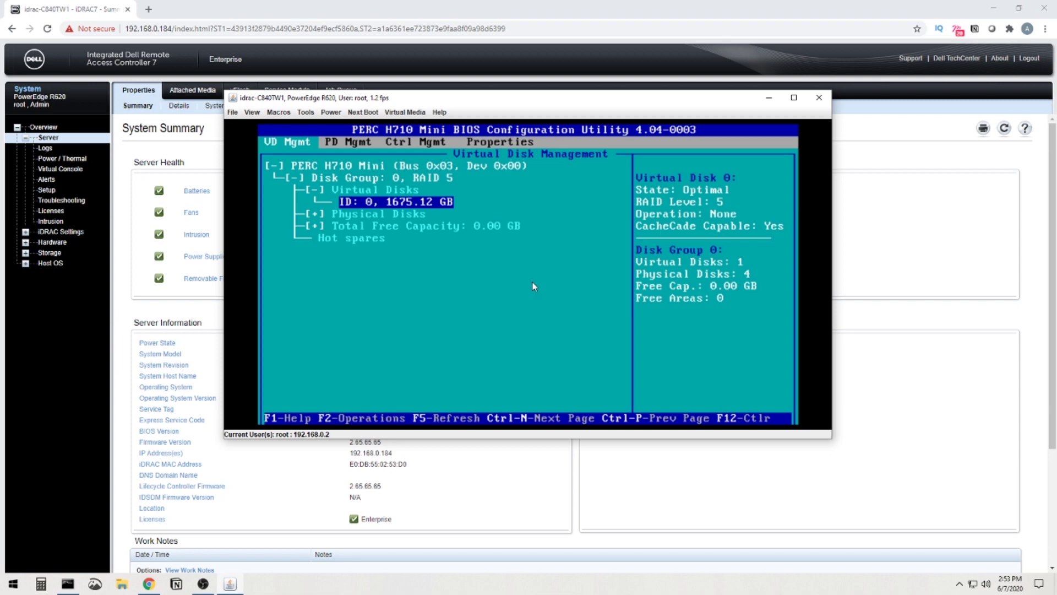
Step: Start a full initialization on VD 0 and confirm YES to erase the disk
{"action": "key", "text": "Down"}
{"action": "key", "text": "Up"}
{"action": "key", "text": "F2"}
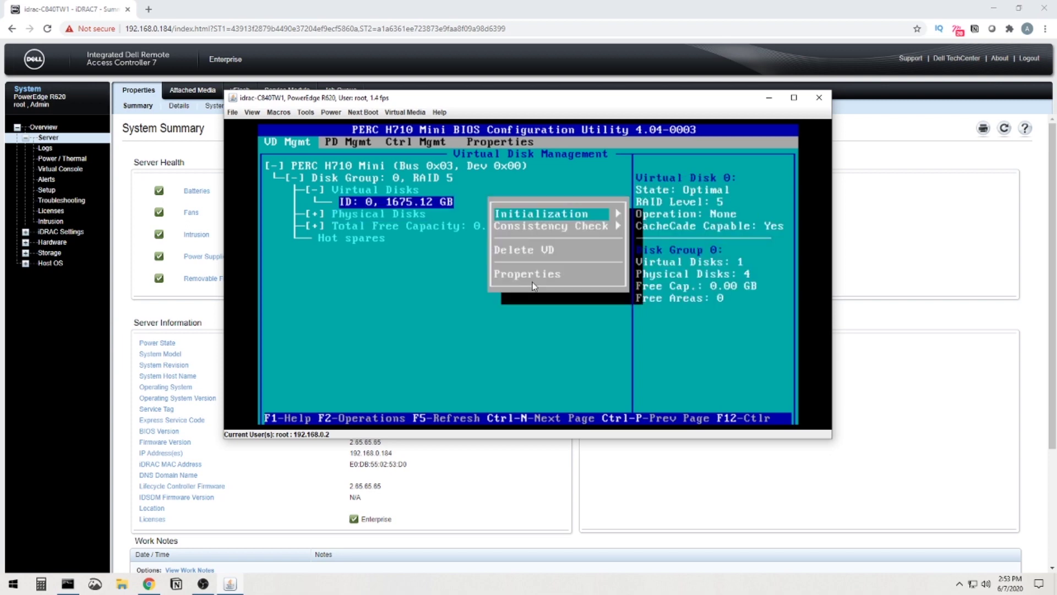
{"action": "key", "text": "Return"}
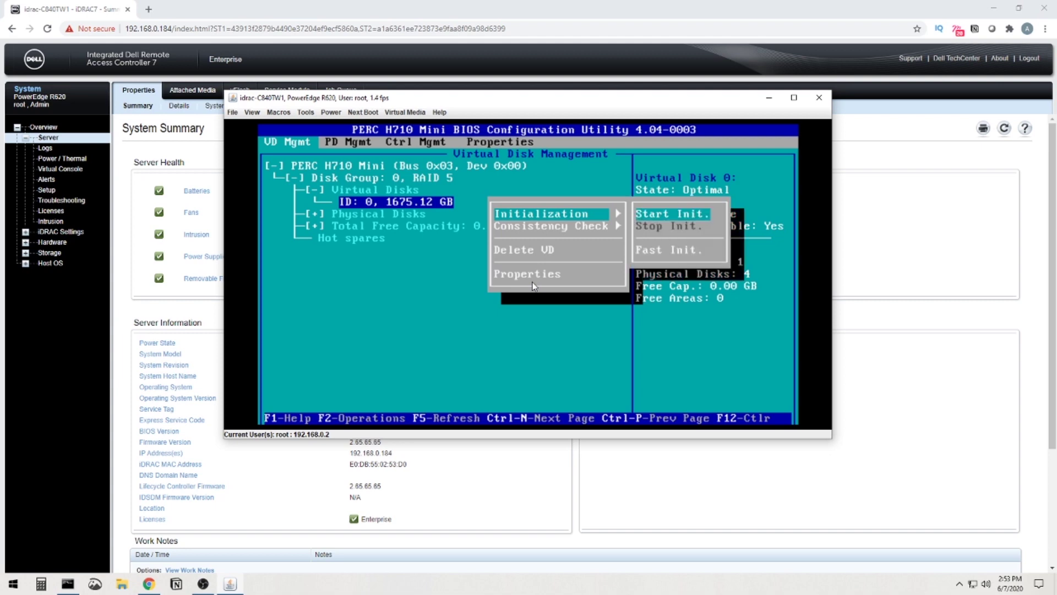
{"action": "key", "text": "Return"}
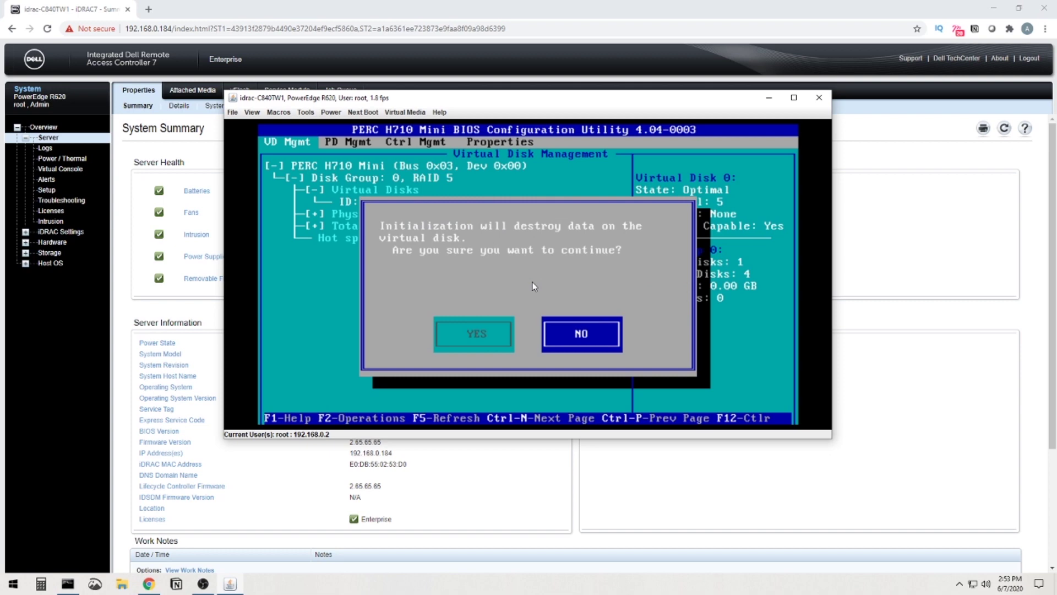
{"action": "key", "text": "Left"}
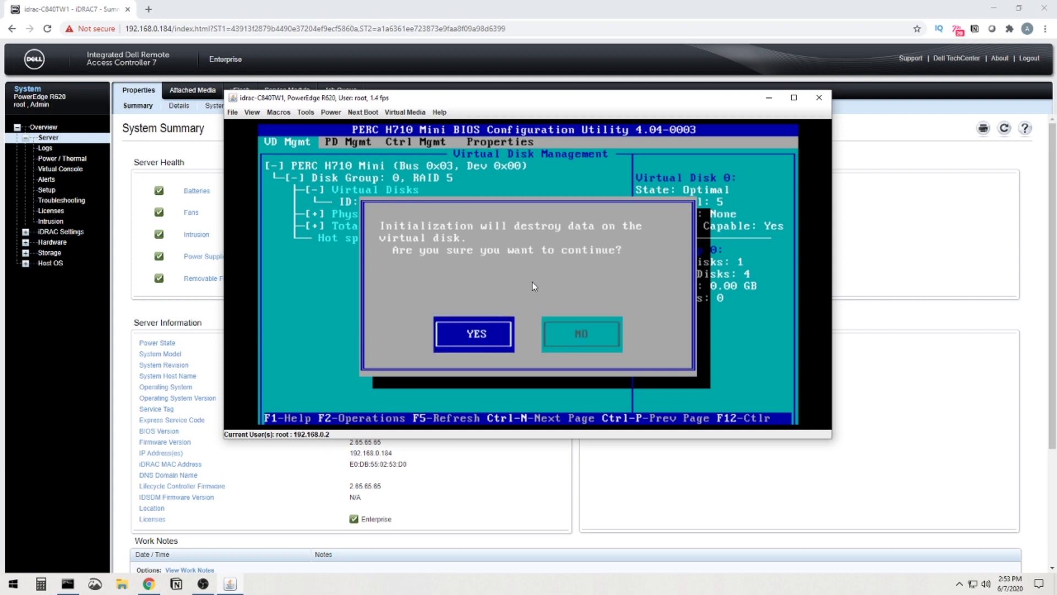
{"action": "key", "text": "Return"}
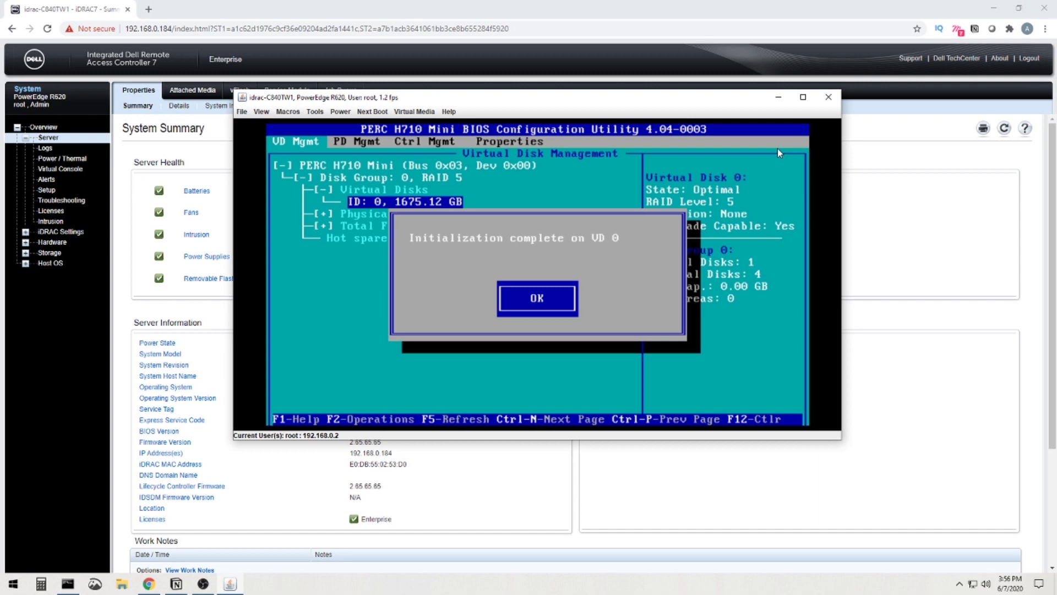
Step: Dismiss the initialization-complete message and exit the PERC configuration utility with OK
{"action": "key", "text": "Return"}
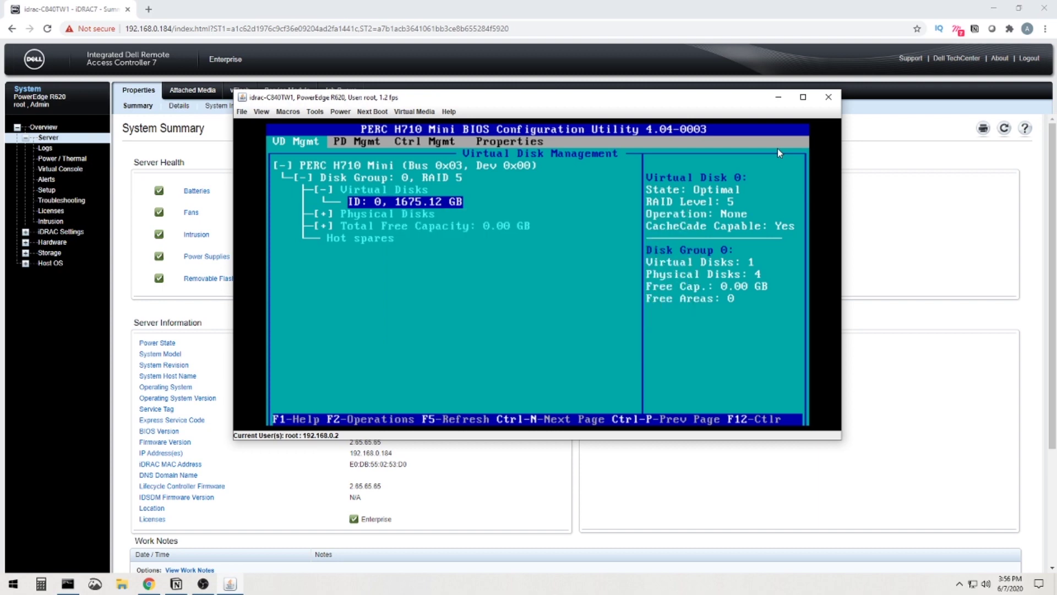
{"action": "key", "text": "Up"}
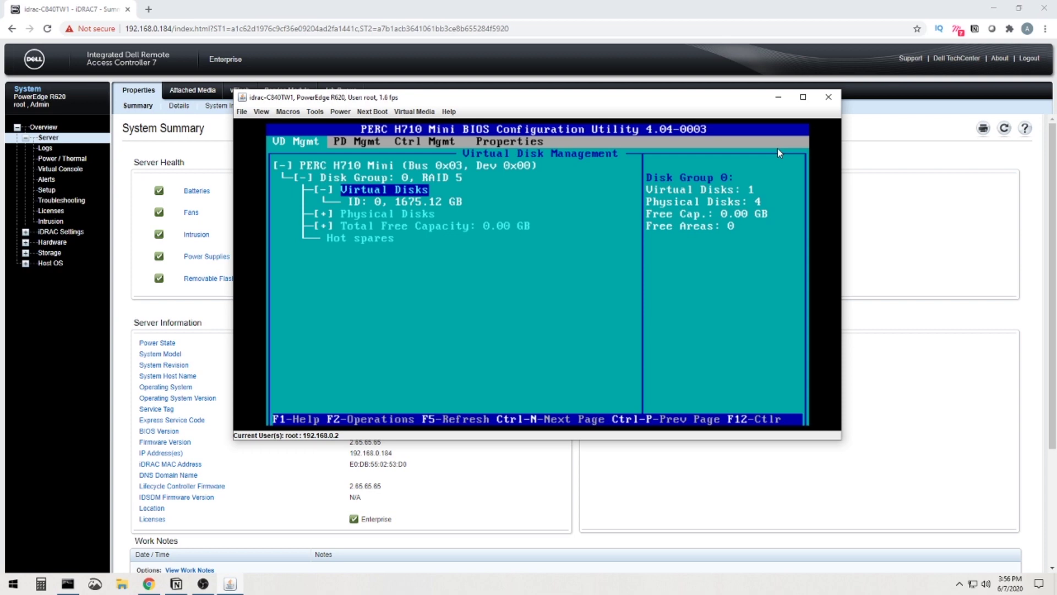
{"action": "key", "text": "Escape"}
{"action": "key", "text": "Left"}
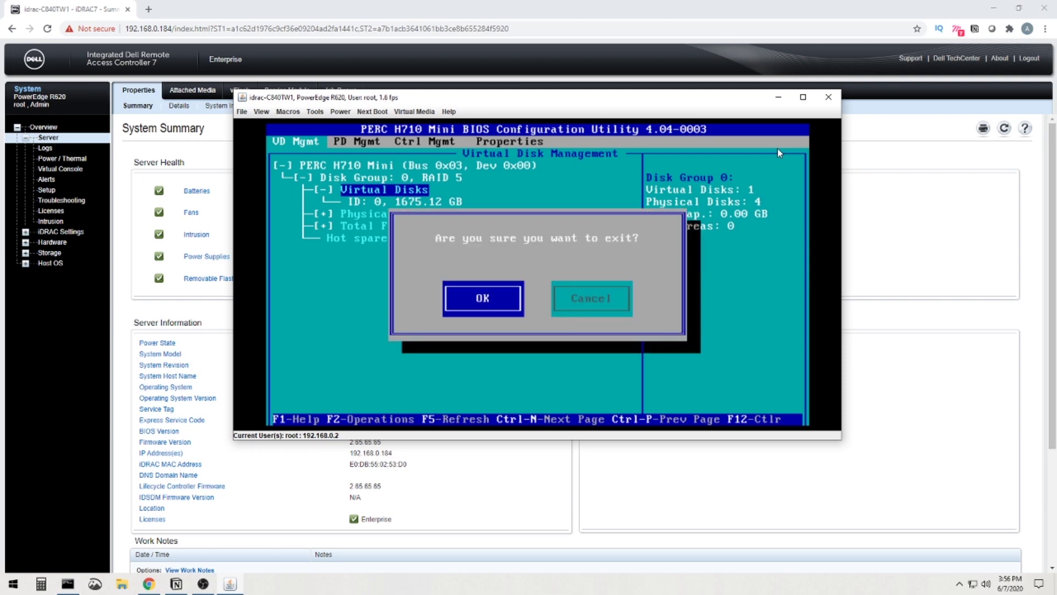
{"action": "key", "text": "Return"}
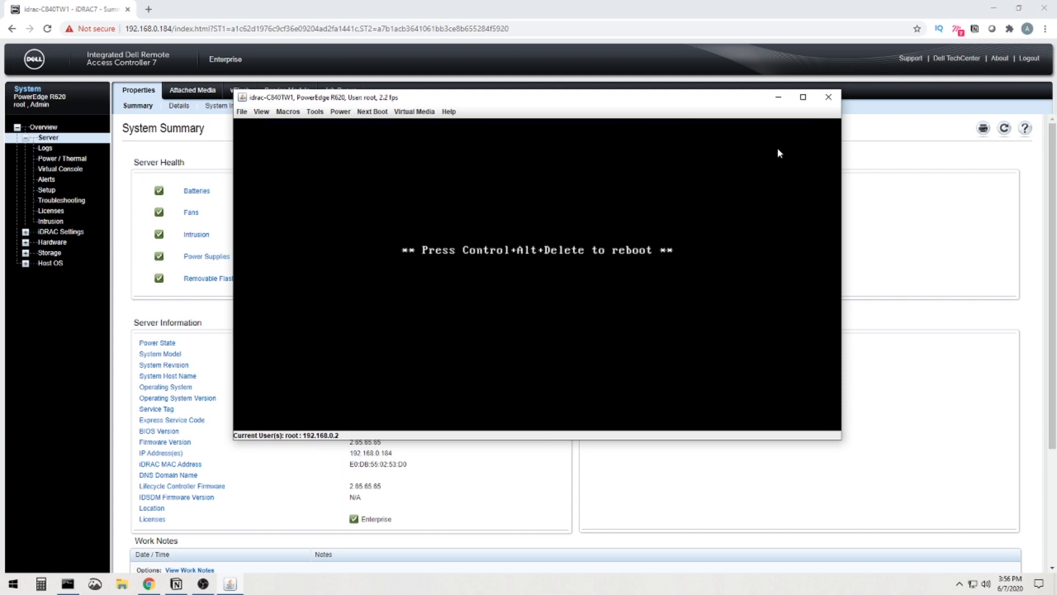
Step: Send the Ctrl-Alt-Del macro from the Virtual Console to reboot the server
{"action": "left_click", "coordinate": [288, 112]}
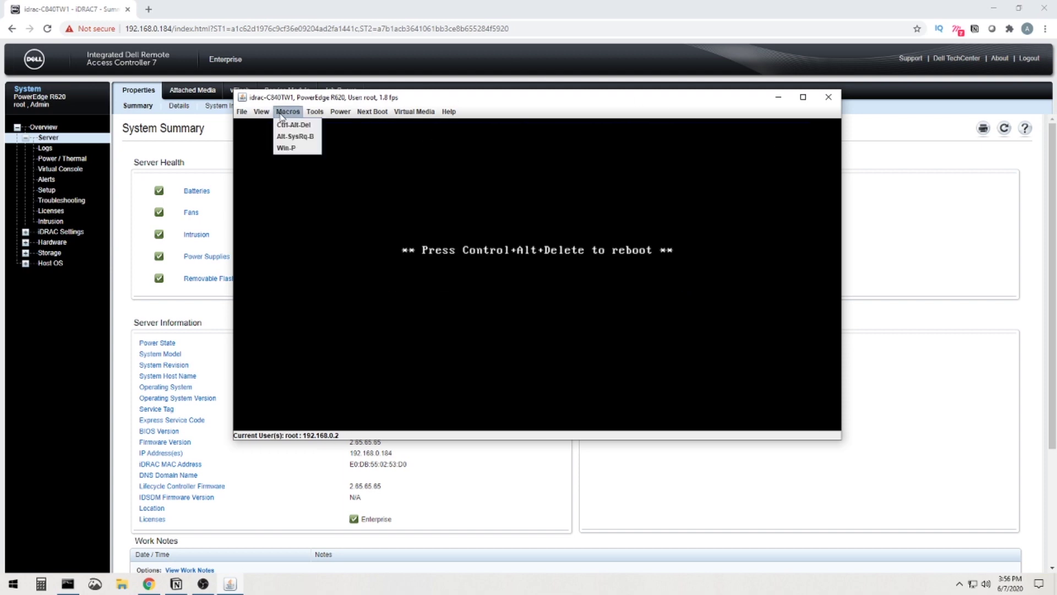
{"action": "left_click", "coordinate": [283, 124]}
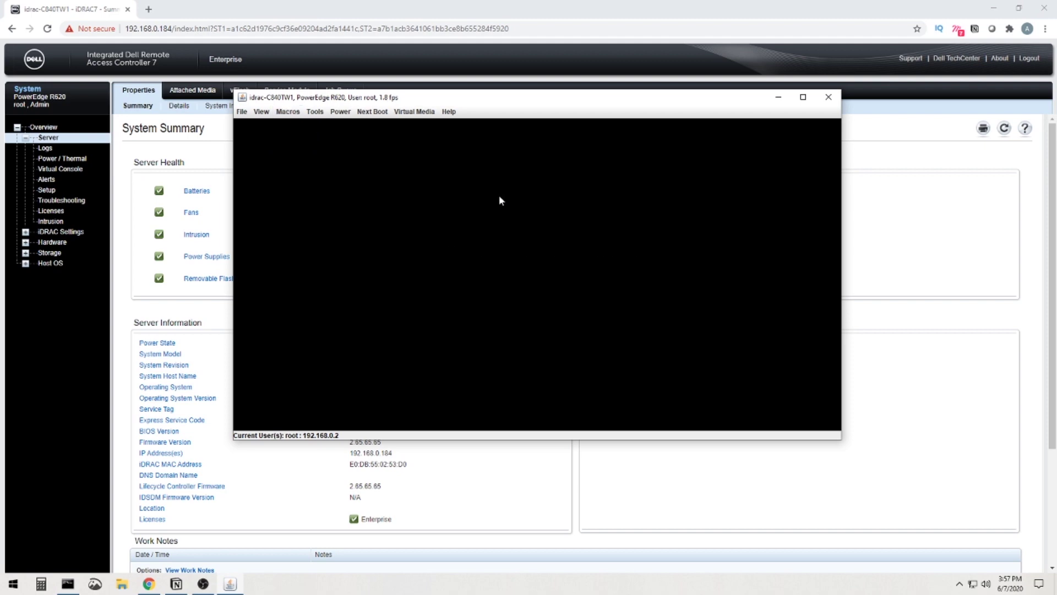